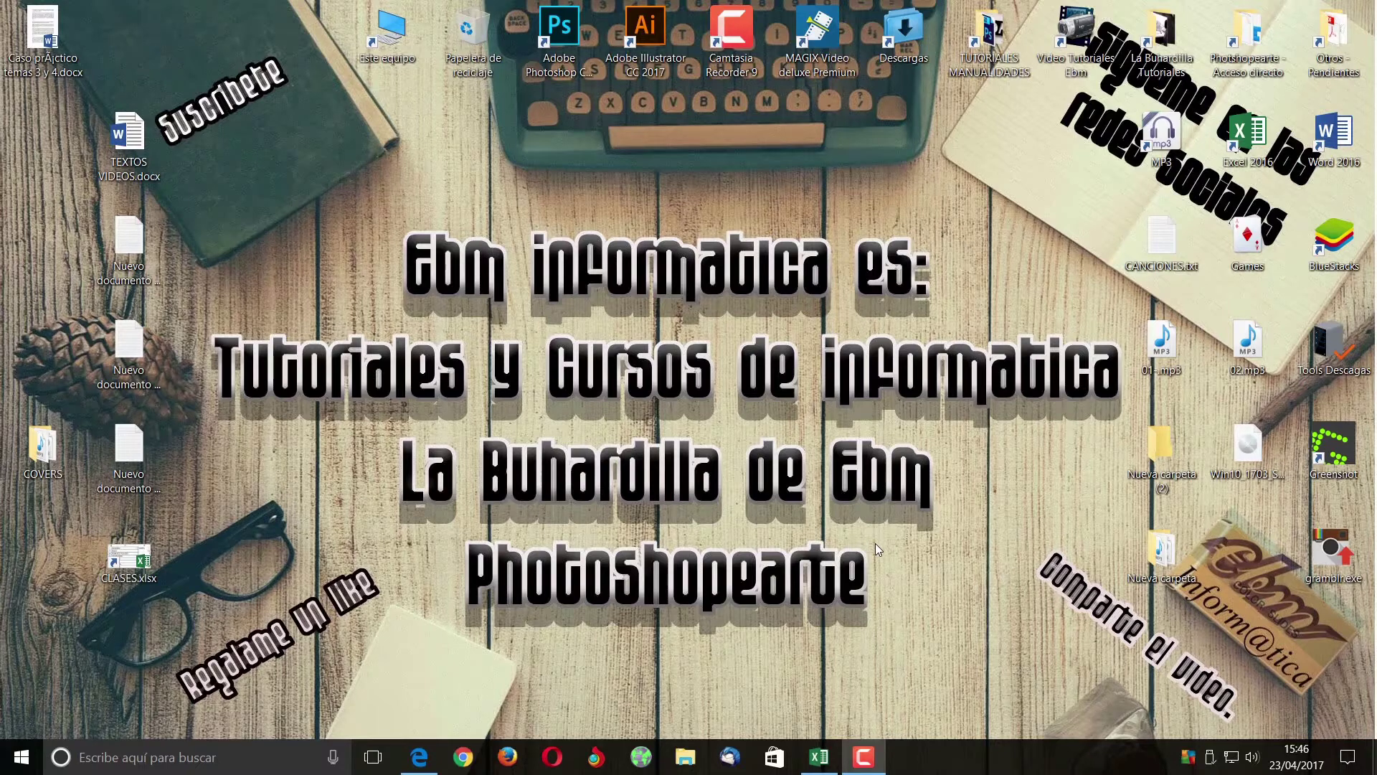
Step: Bring the Libro1 workbook with the Nombre, Apellido, Calificación grades table to the front
left_click(819, 757)
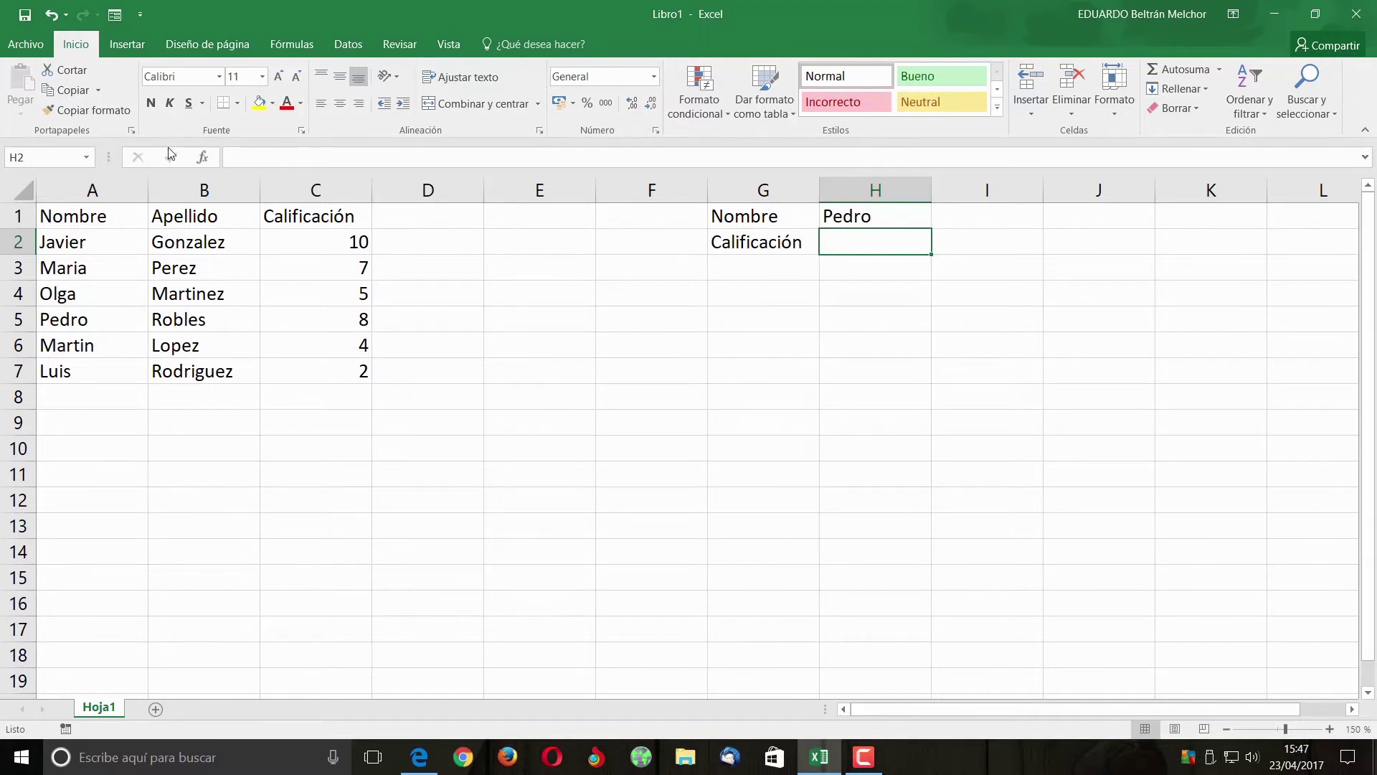
Step: Insert BUSCAR into H2 using the valor_buscado;vector_de_comparación;vector_resultado form
left_click(206, 157)
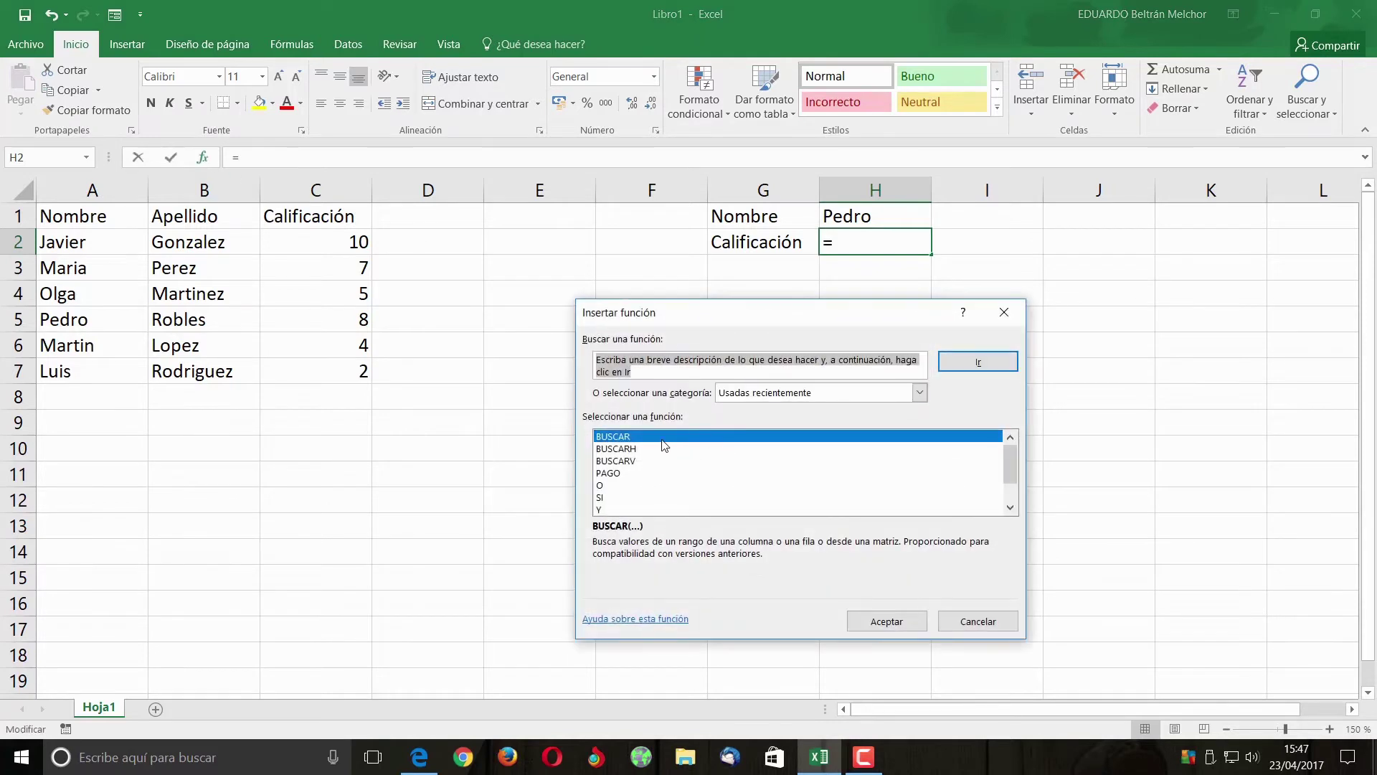
left_click(902, 621)
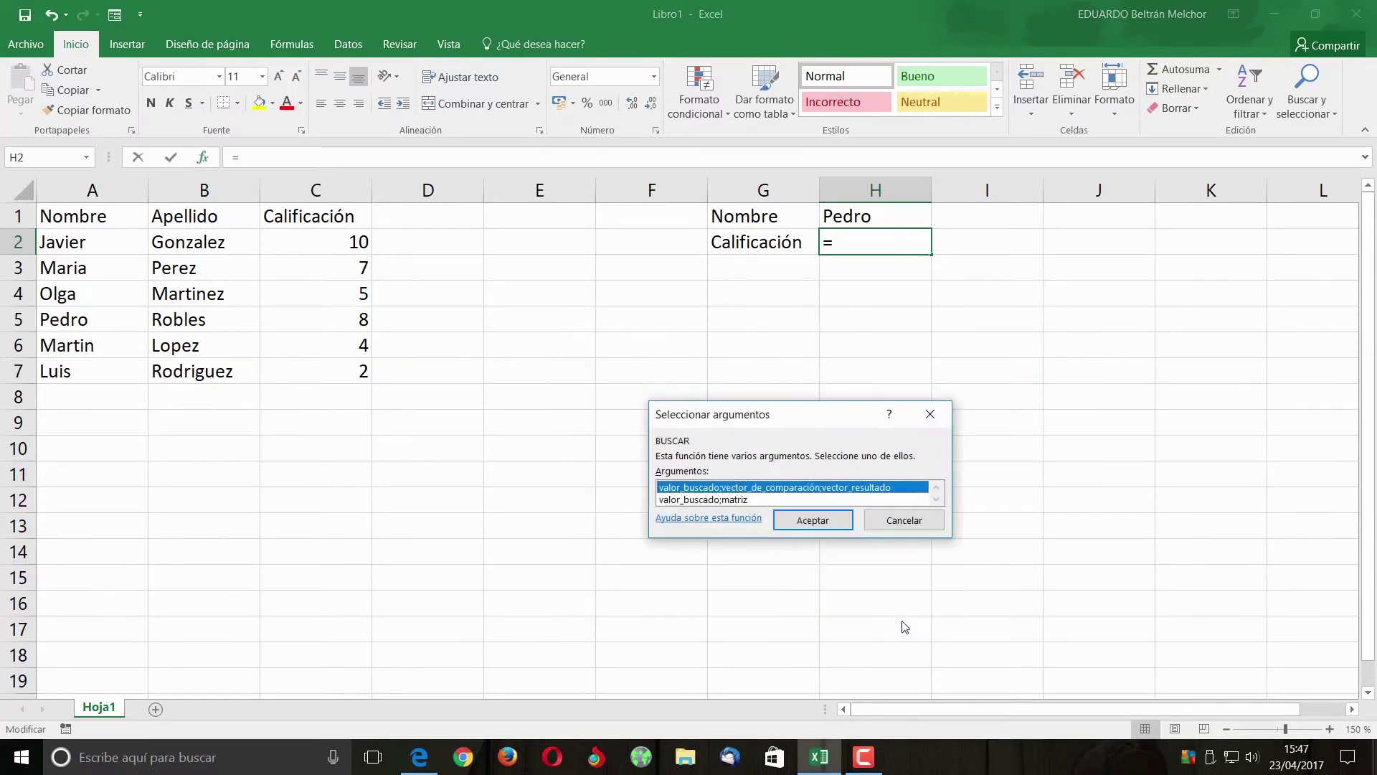
left_click_drag(768, 424, 571, 318)
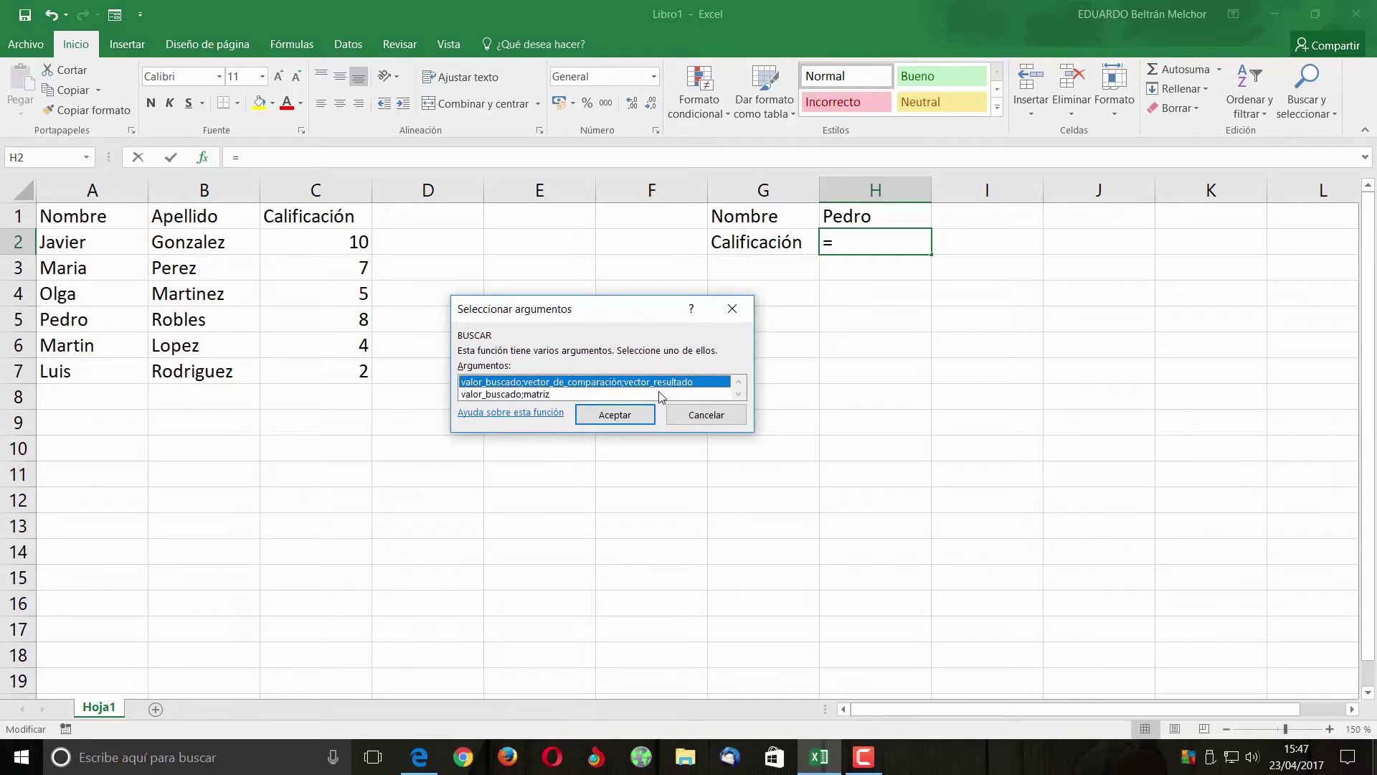
left_click(623, 416)
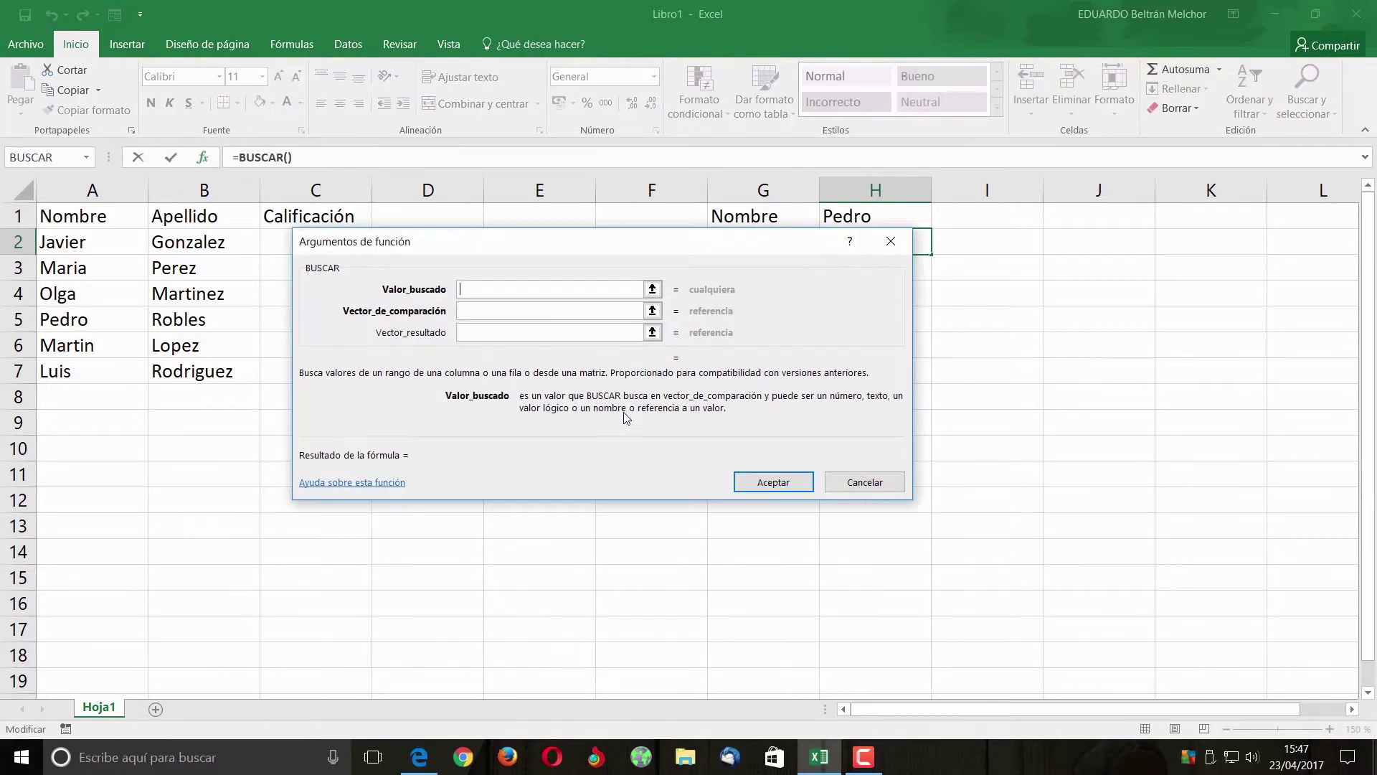
Step: Set H1 as the lookup value and absolute $A$2:$A$7 as the comparison vector
left_click_drag(531, 253, 690, 366)
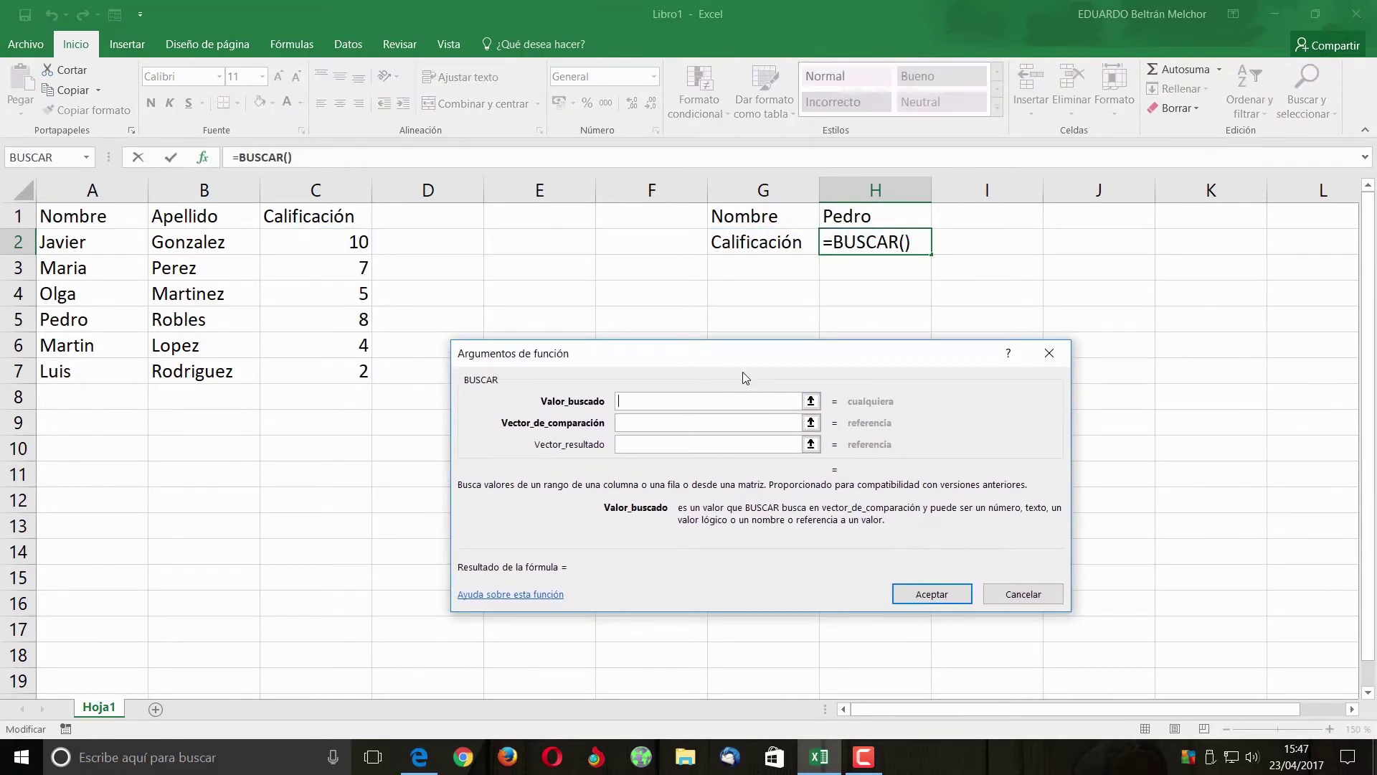
left_click(863, 217)
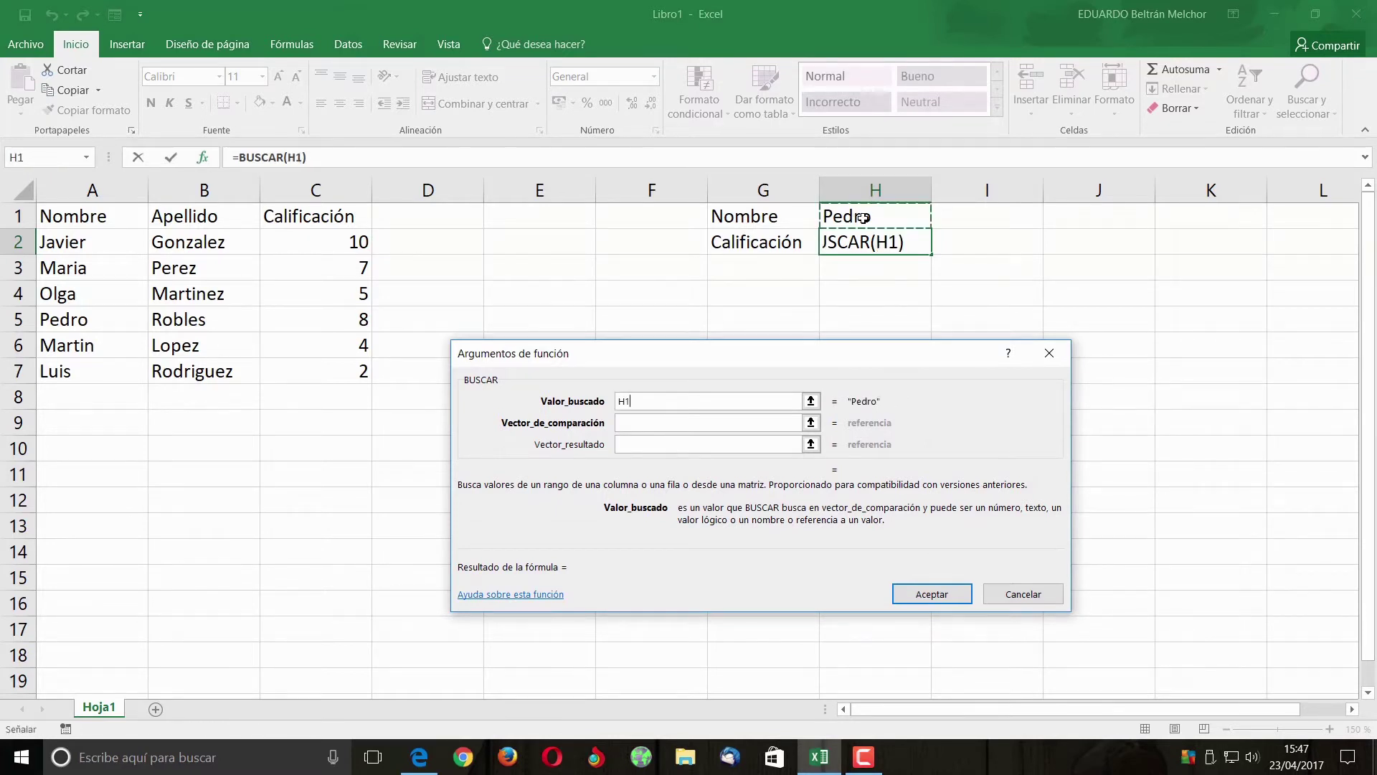
left_click(658, 423)
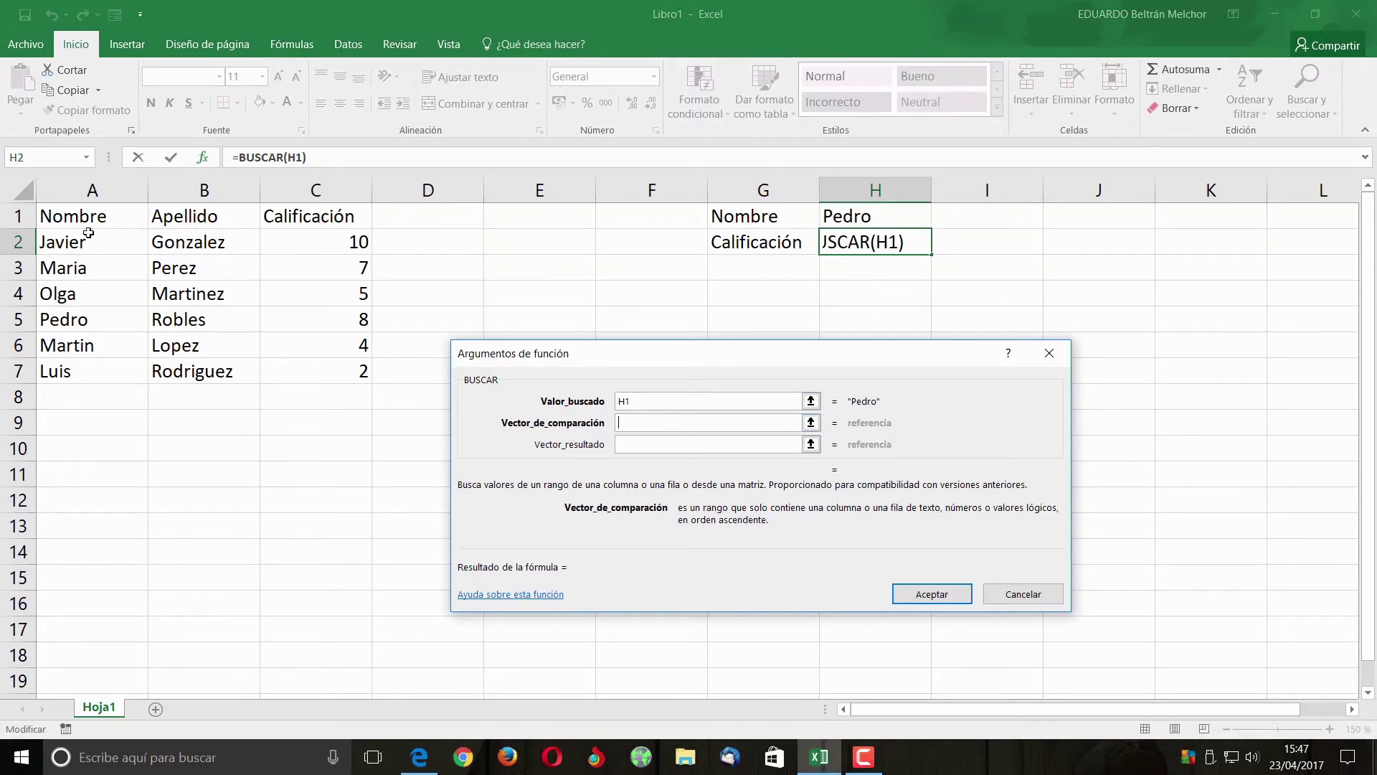
left_click_drag(91, 244, 95, 370)
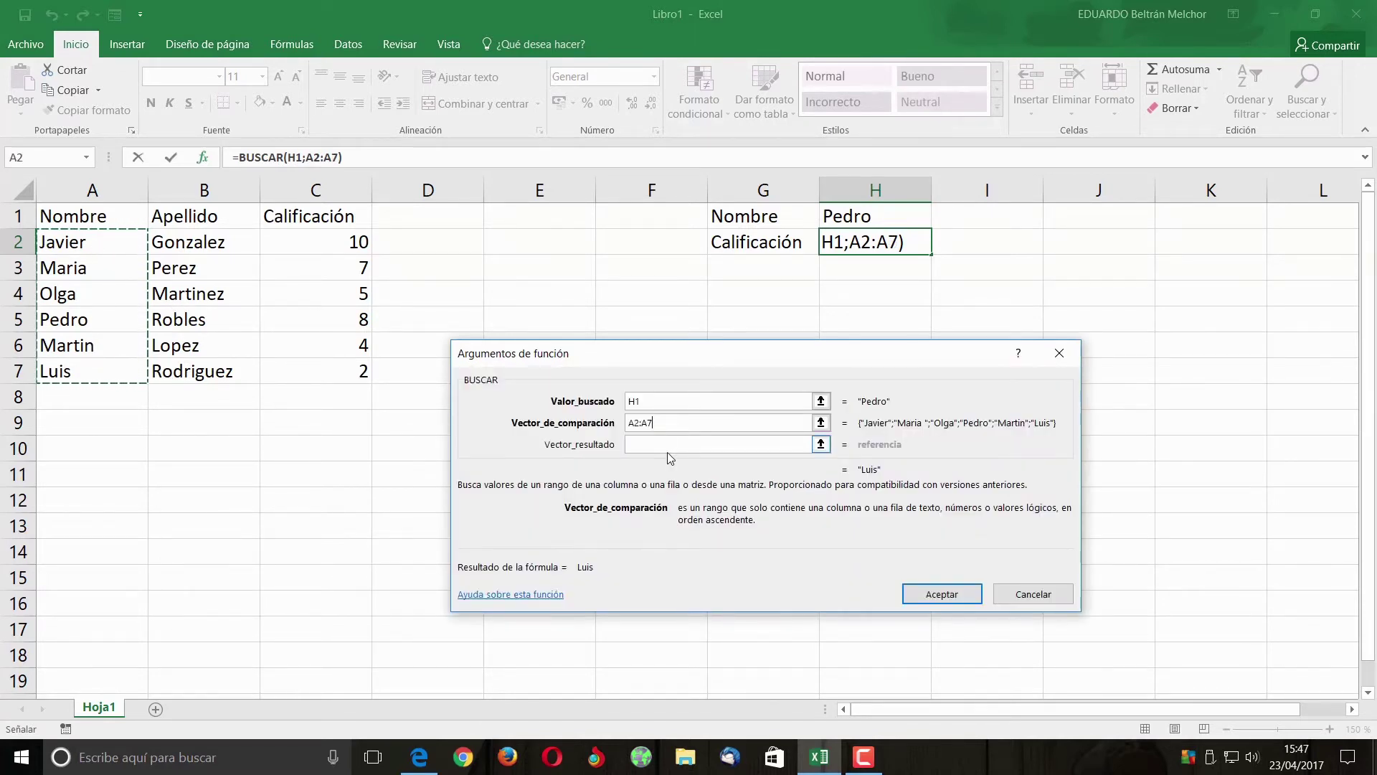
left_click(691, 394)
left_click(689, 421)
key("F4")
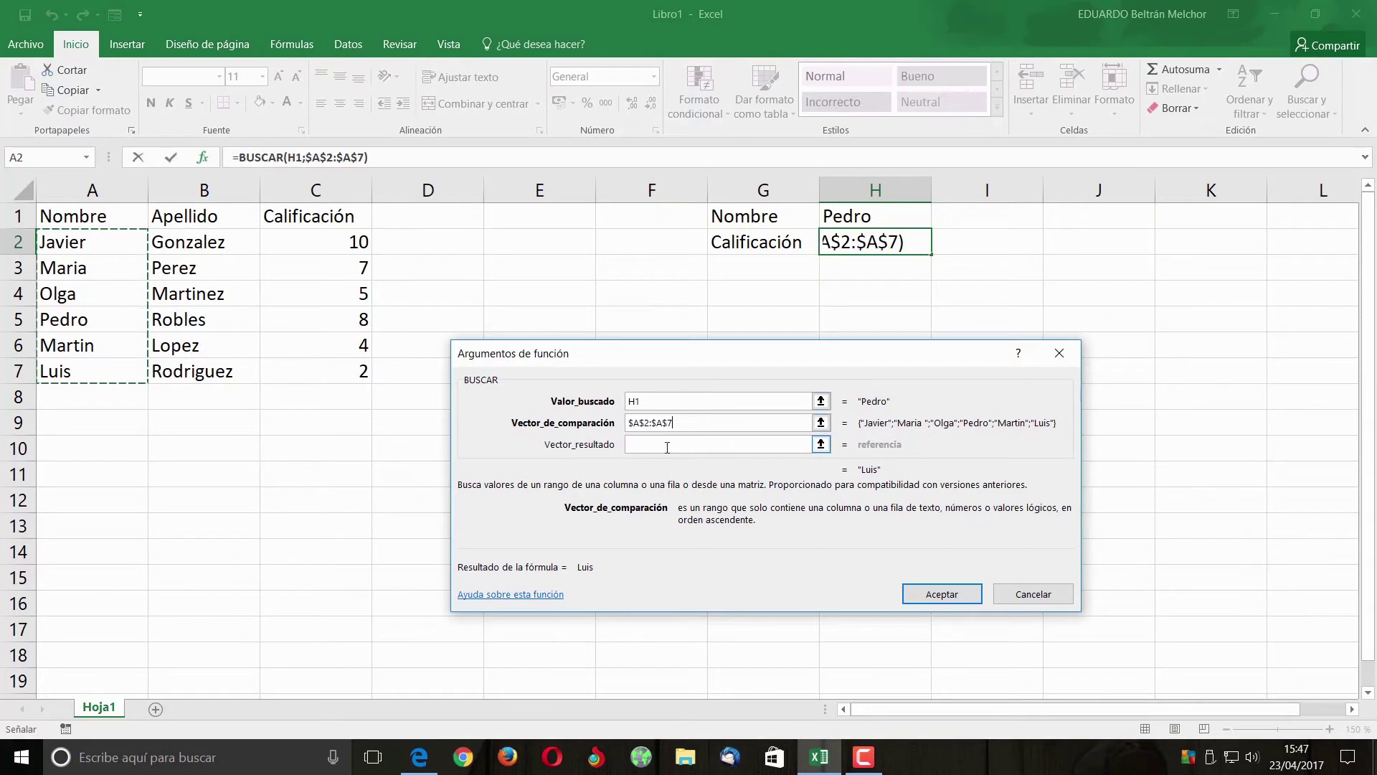
Step: Set the grades range $C$2:$C$7 as the absolute result vector
left_click(657, 444)
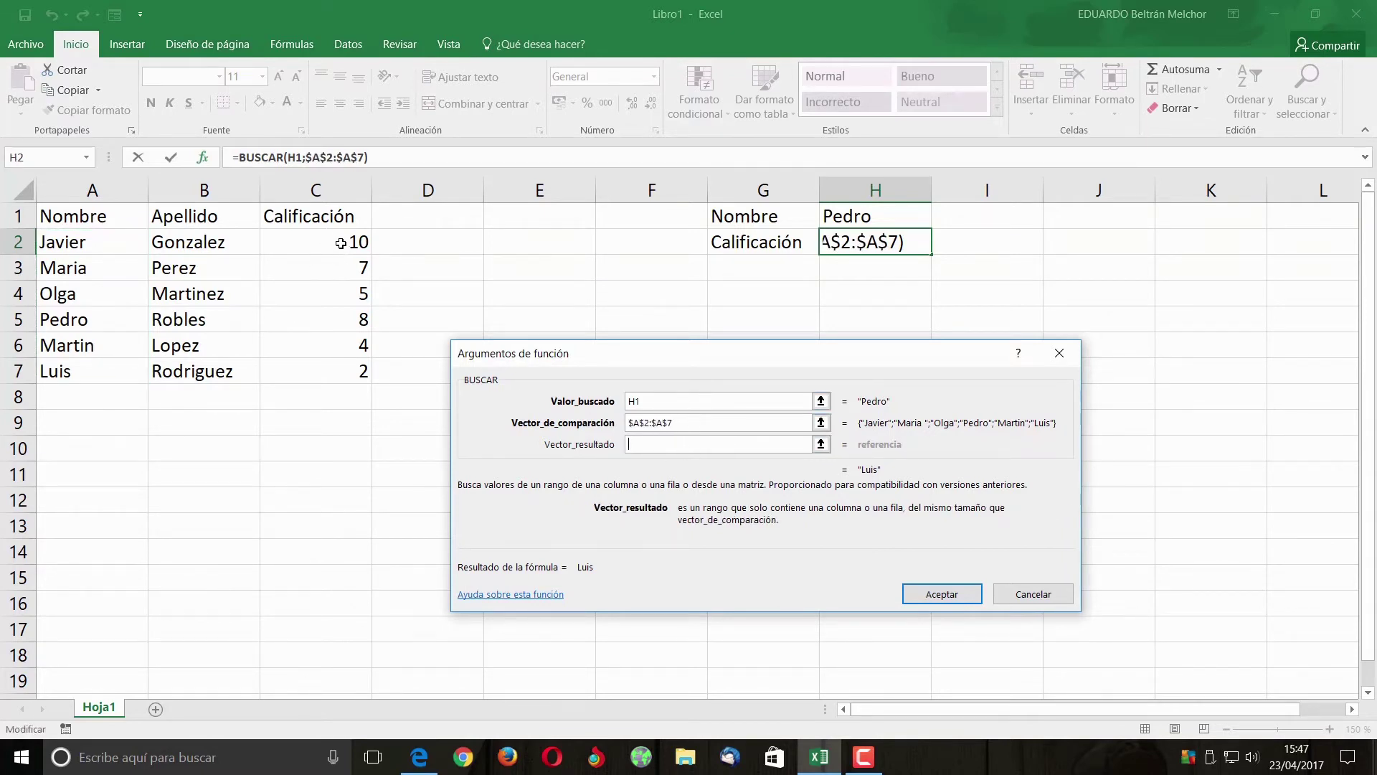
left_click_drag(340, 243, 342, 369)
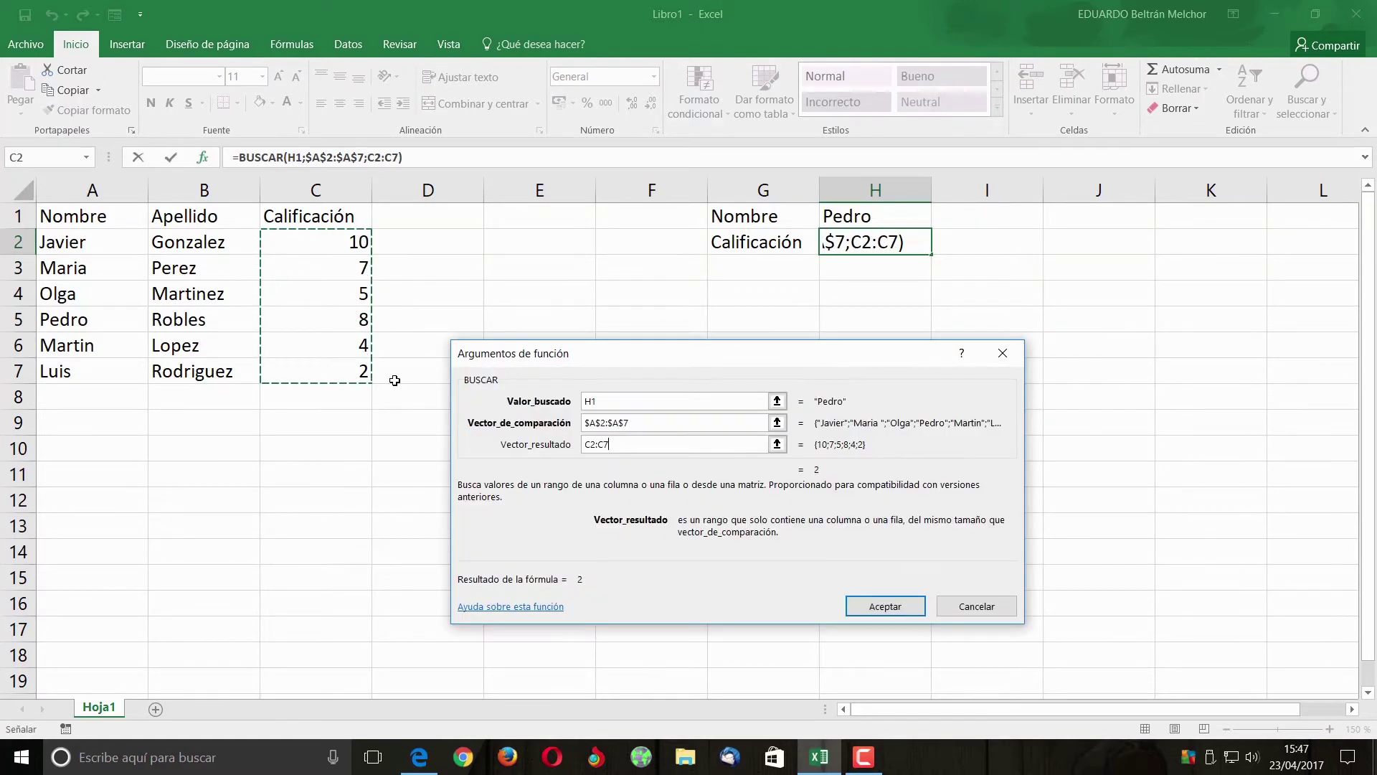
key("F4")
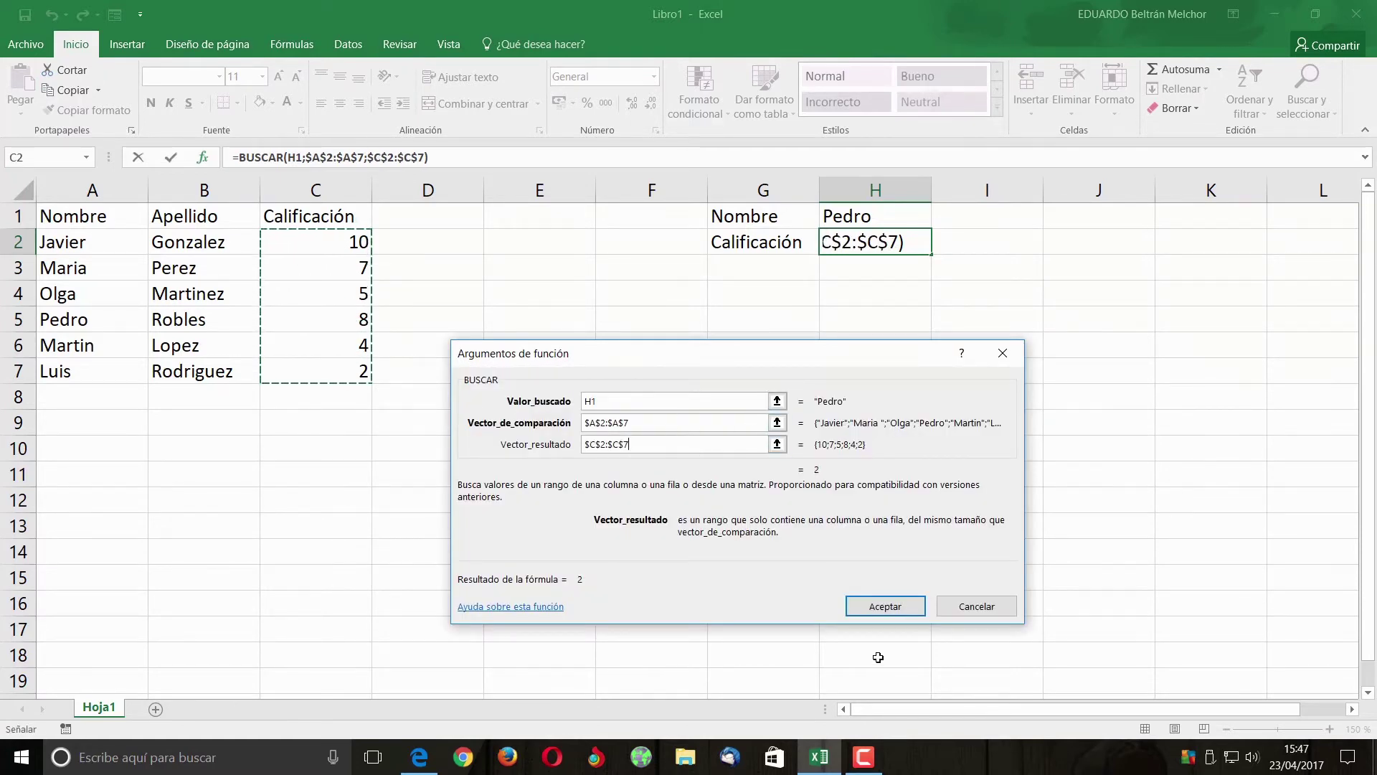
Step: Confirm the BUSCAR formula, then change H1 to Olga so H2 returns grade 5
left_click(901, 612)
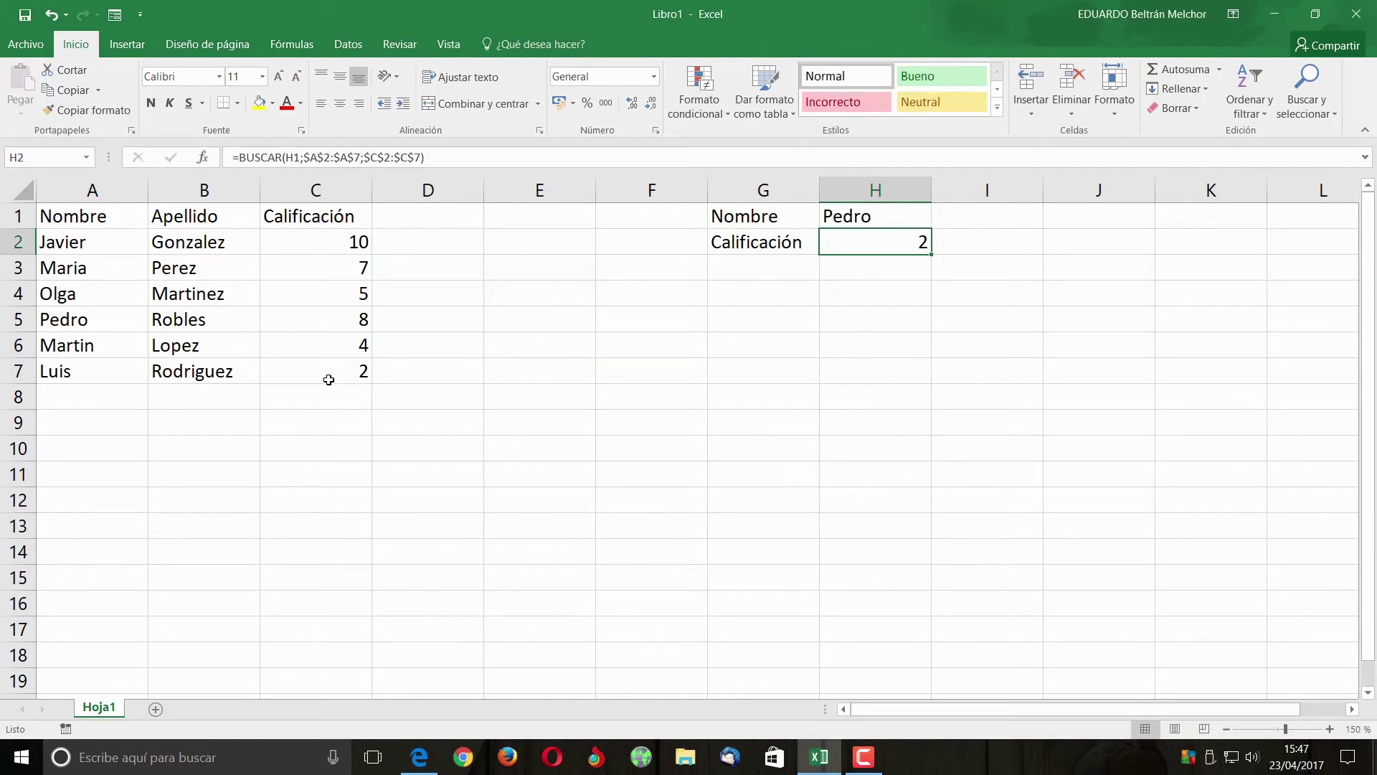
left_click(887, 214)
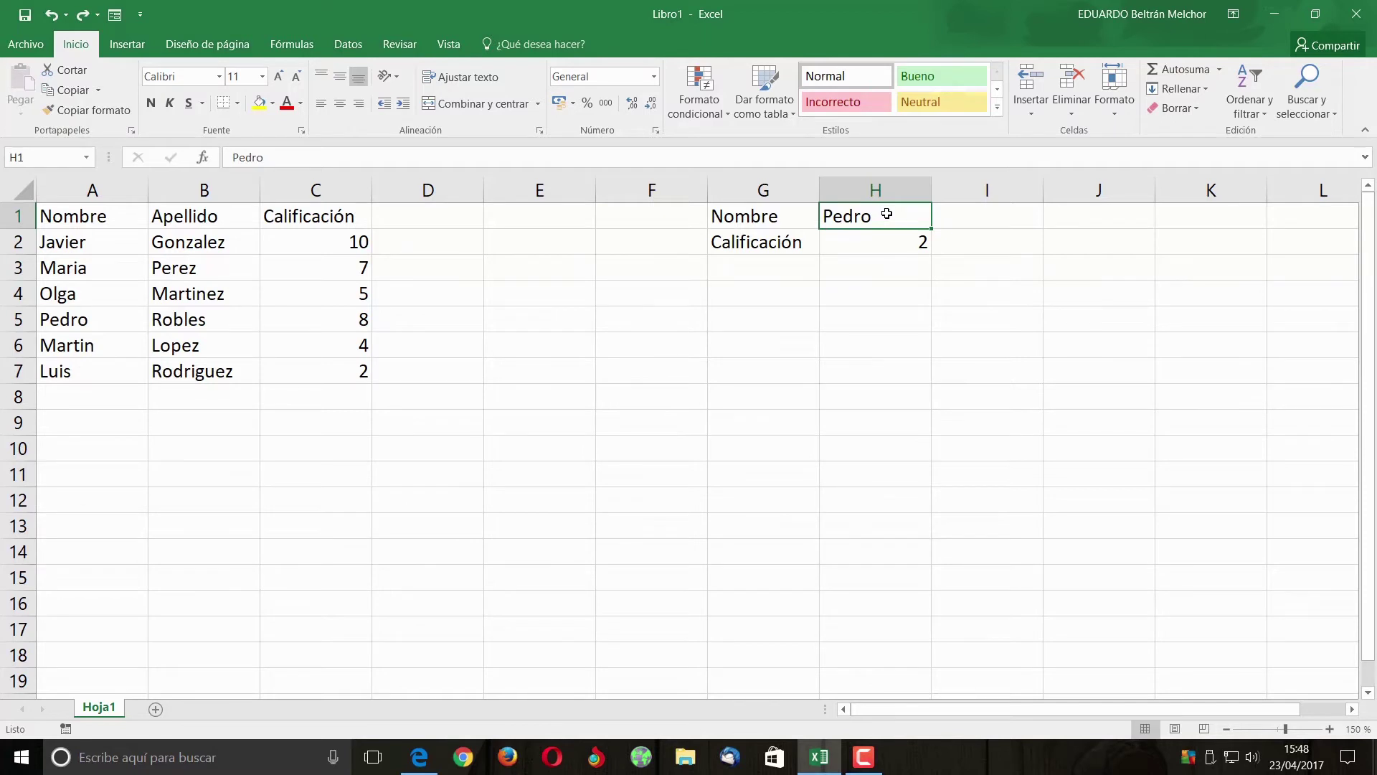
type("Olga")
key("Return")
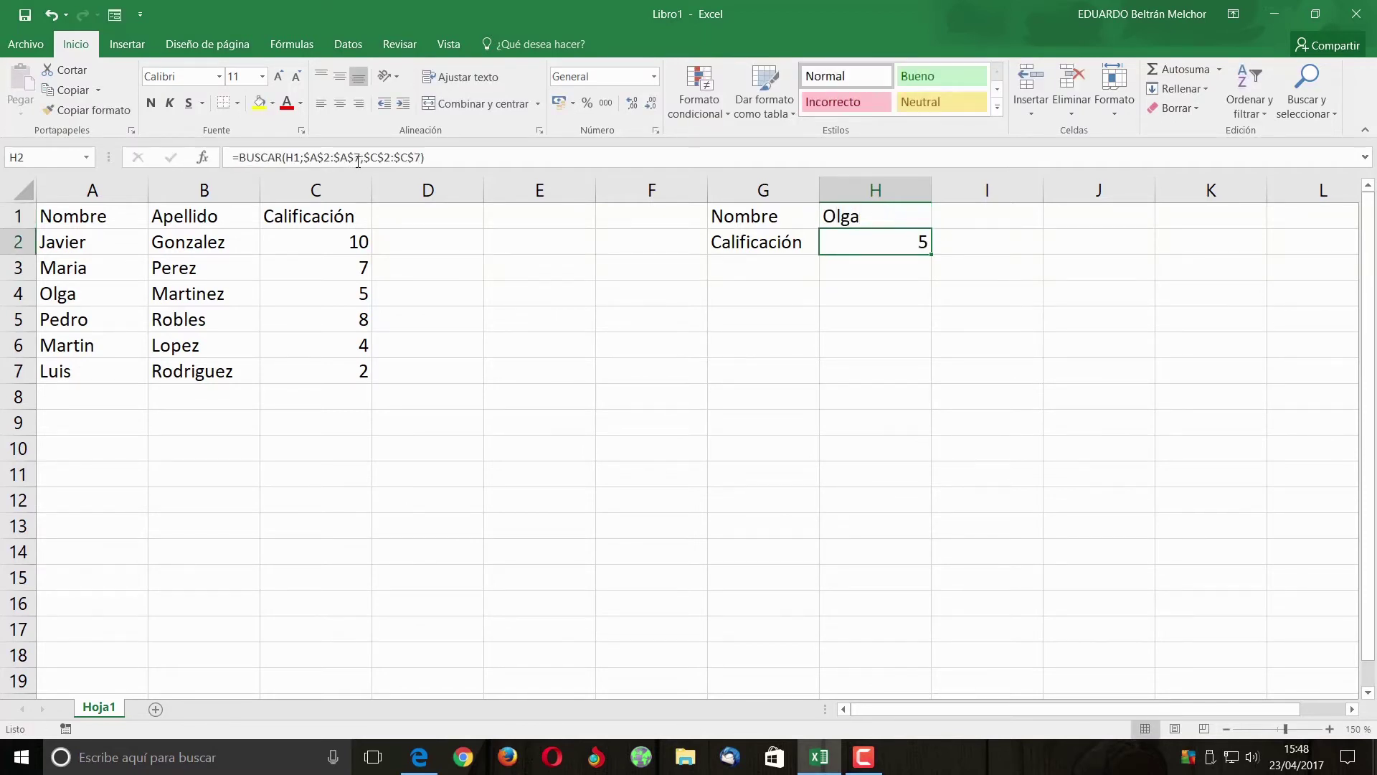